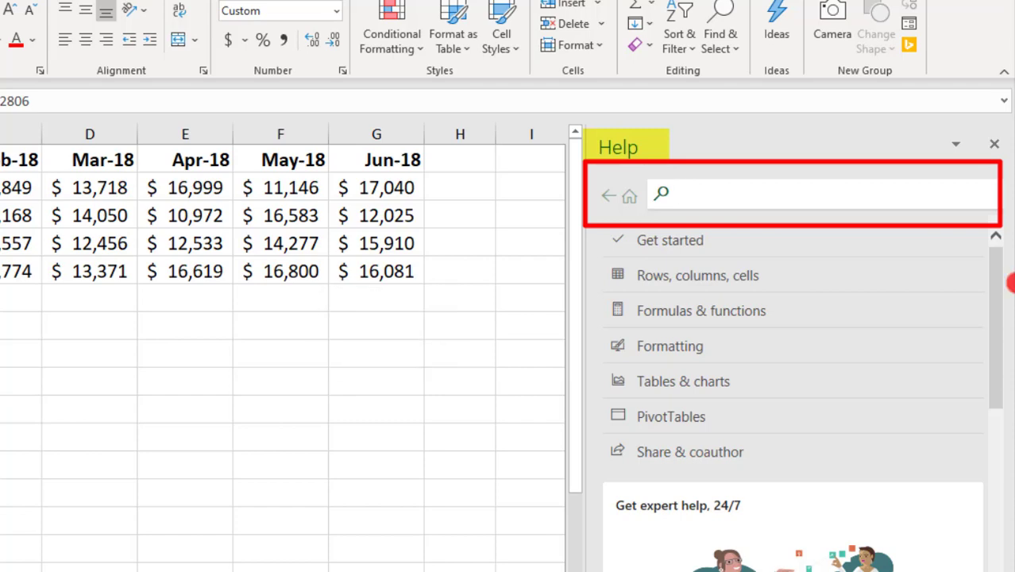
Edit the January figure in cell B2 so its value is 12810.
{"action": "left_click", "coordinate": [873, 283]}
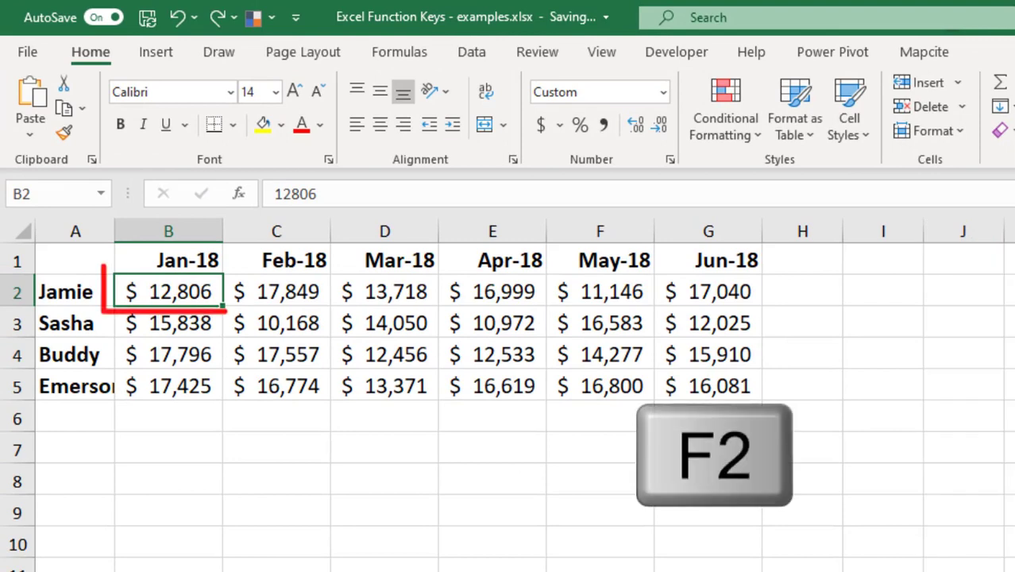
{"action": "key", "text": "F2"}
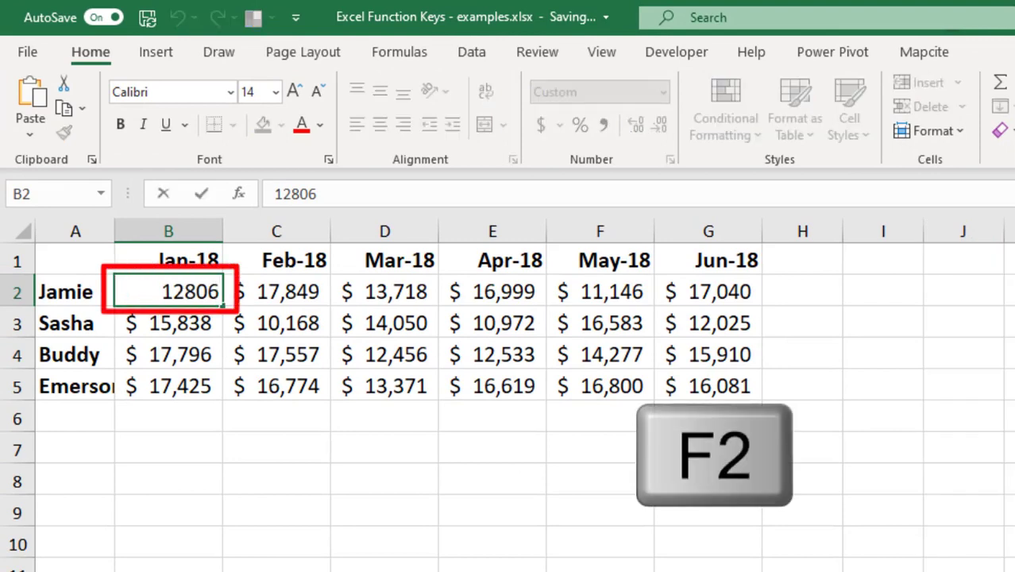
{"action": "key", "text": "BackSpace"}
{"action": "key", "text": "BackSpace"}
{"action": "type", "text": "10"}
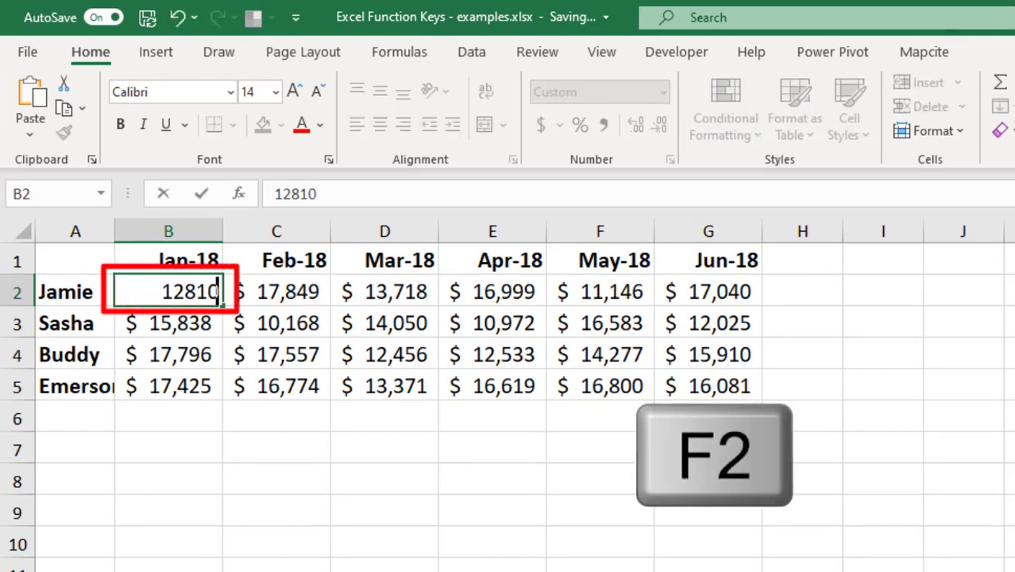
{"action": "key", "text": "Return"}
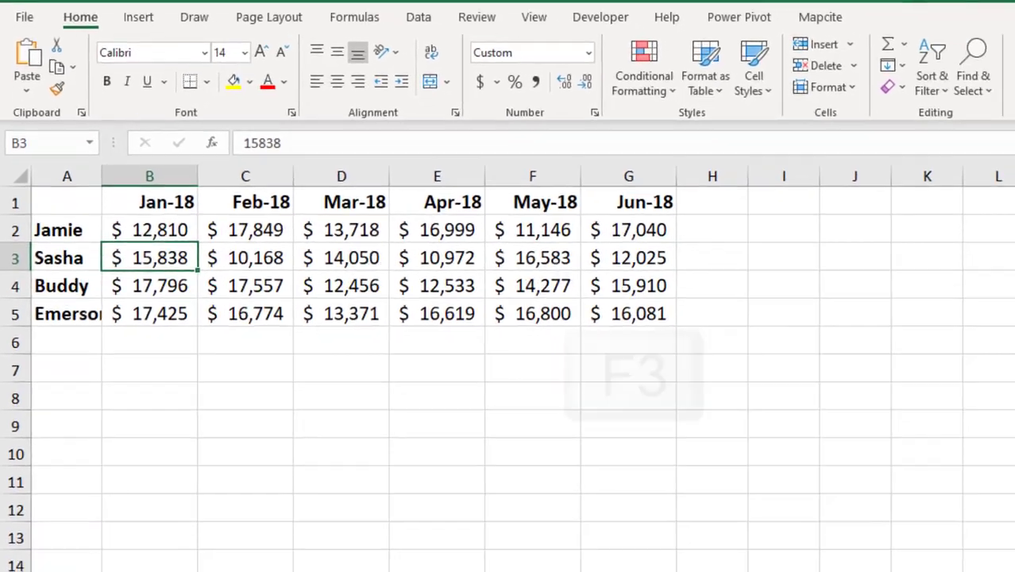
Paste the defined name Apr_18 into cell I2 as a formula.
{"action": "key", "text": "F3"}
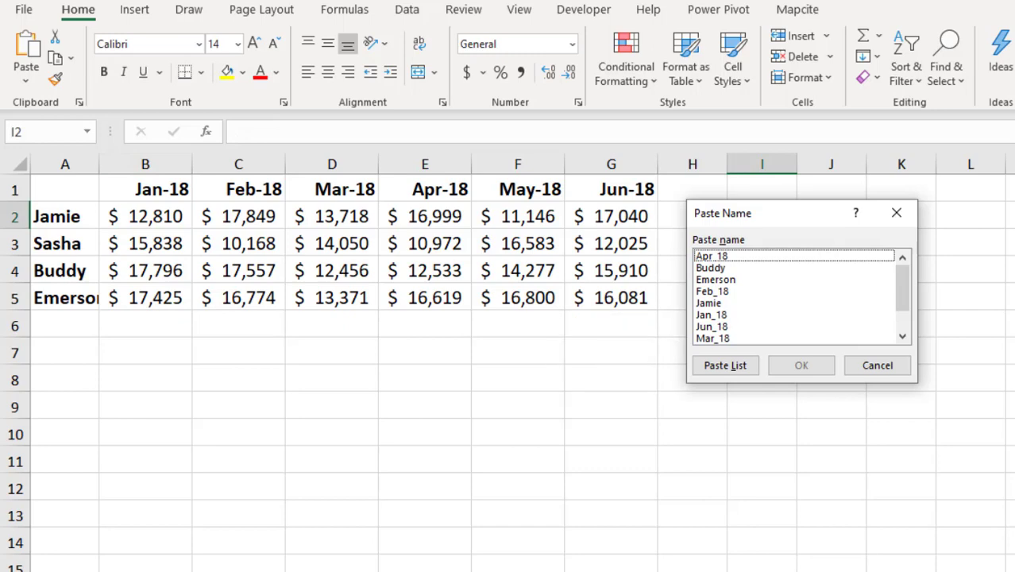
{"action": "left_click", "coordinate": [726, 368]}
{"action": "left_click", "coordinate": [849, 256]}
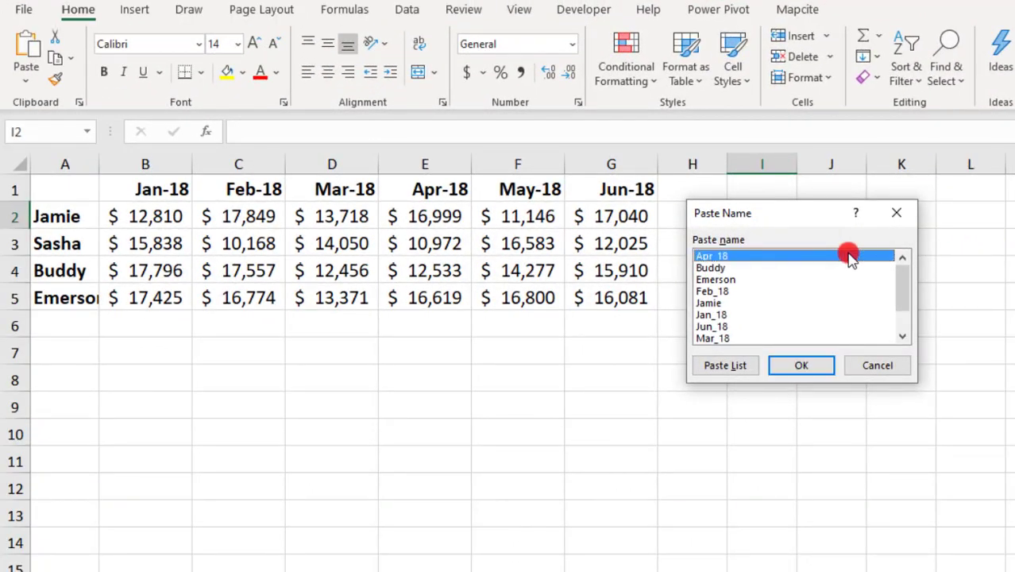
{"action": "left_click", "coordinate": [818, 365]}
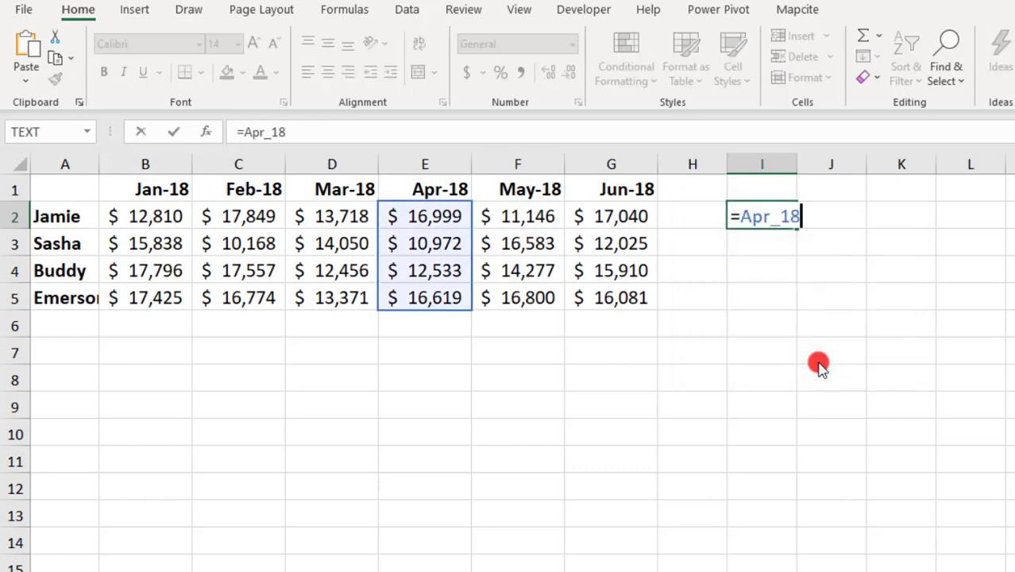
{"action": "key", "text": "Return"}
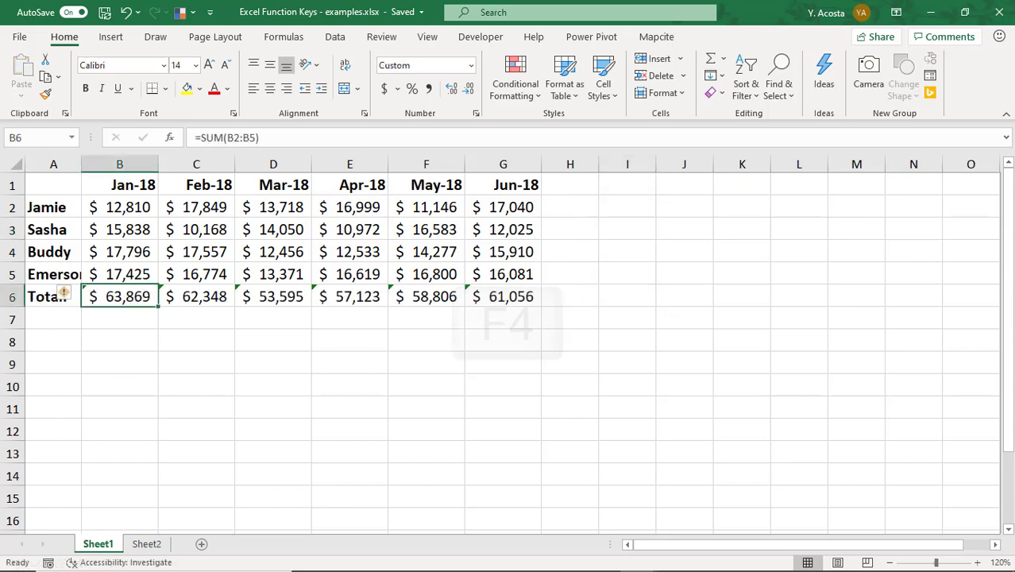
Try cycling the B5 reference in cell B6's SUM formula through its absolute and mixed forms, and discard the edit.
{"action": "key", "text": "F4"}
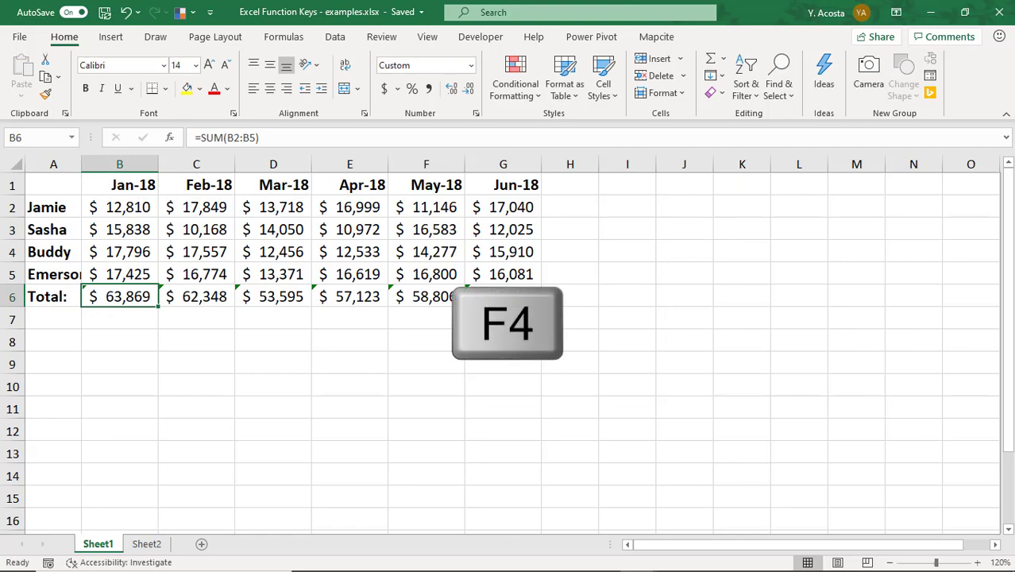
{"action": "key", "text": "F2"}
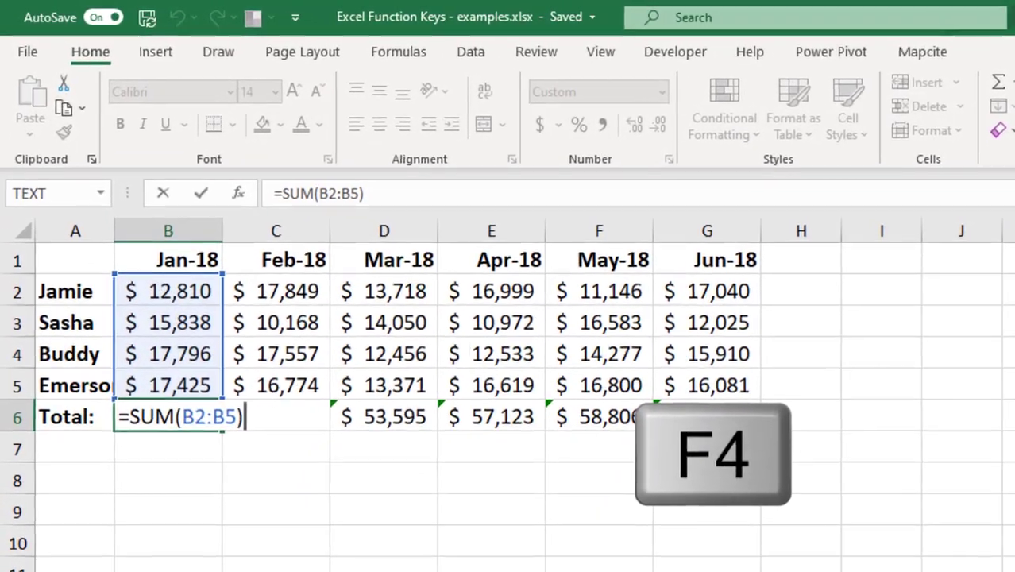
{"action": "key", "text": "F4"}
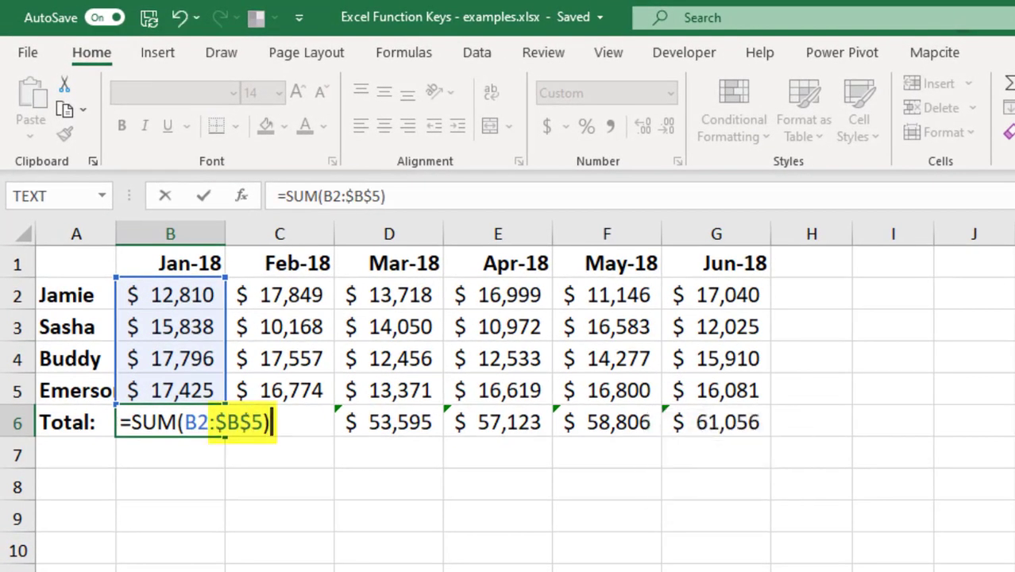
{"action": "key", "text": "F4"}
{"action": "key", "text": "F4"}
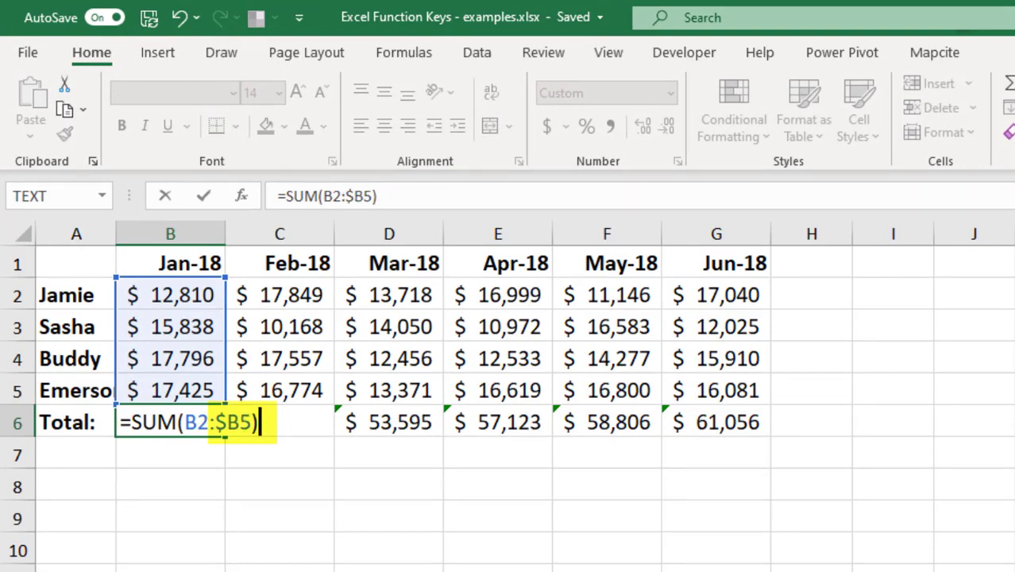
{"action": "key", "text": "F4"}
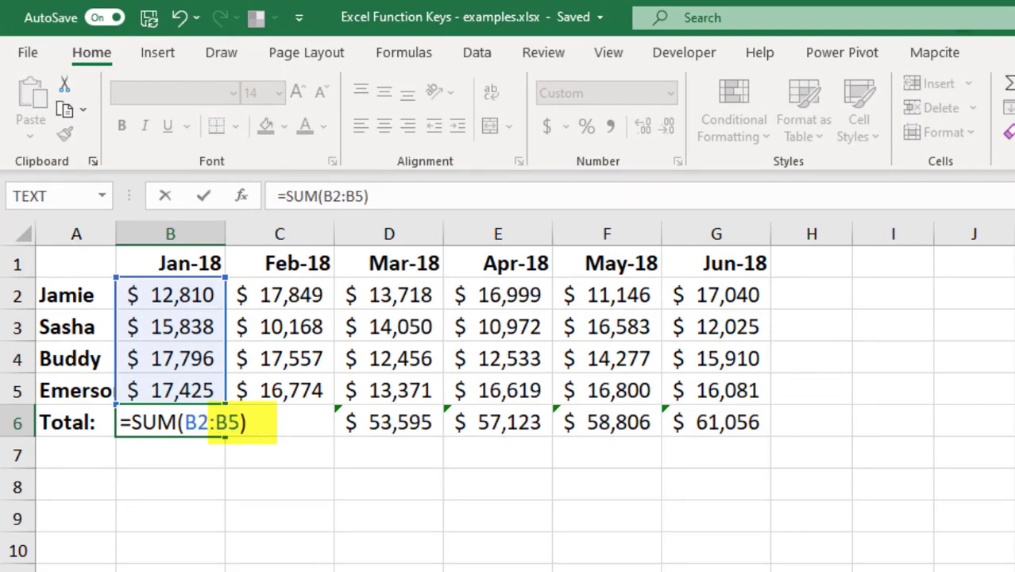
{"action": "key", "text": "F4"}
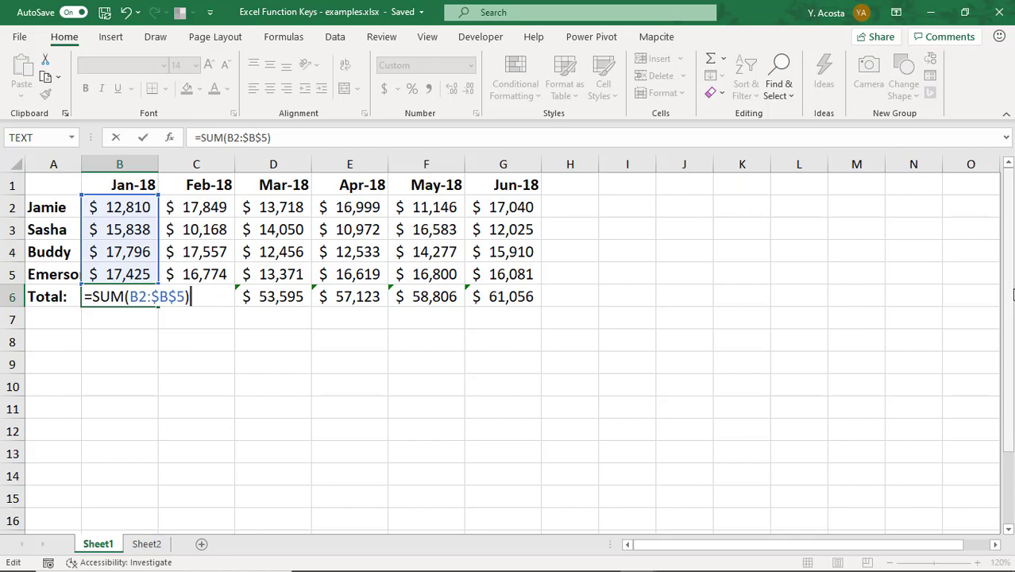
{"action": "key", "text": "Escape"}
Go to the named range that covers the monthly figures in row 4.
{"action": "key", "text": "F5"}
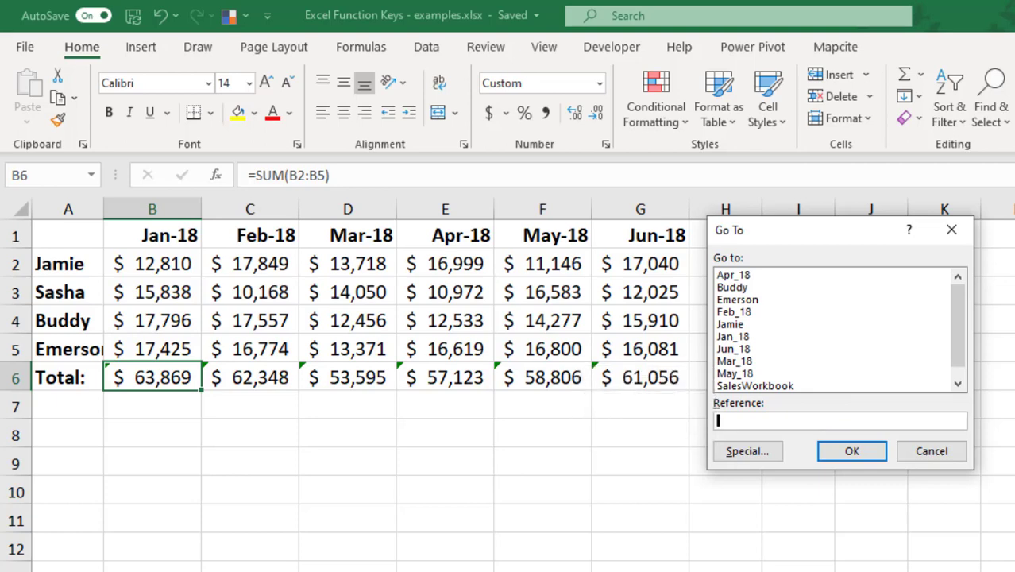
{"action": "left_click", "coordinate": [740, 285]}
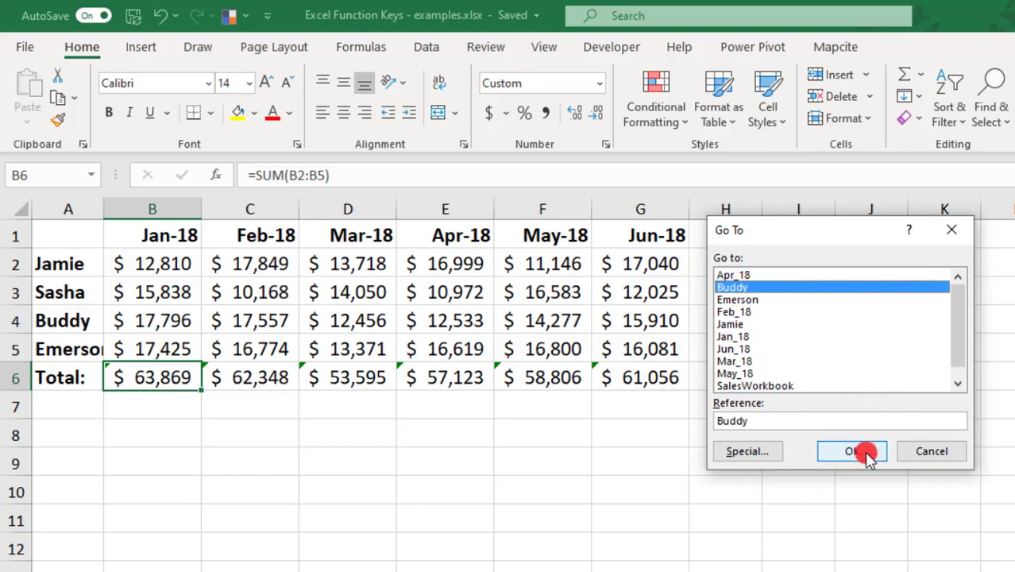
{"action": "left_click", "coordinate": [854, 454]}
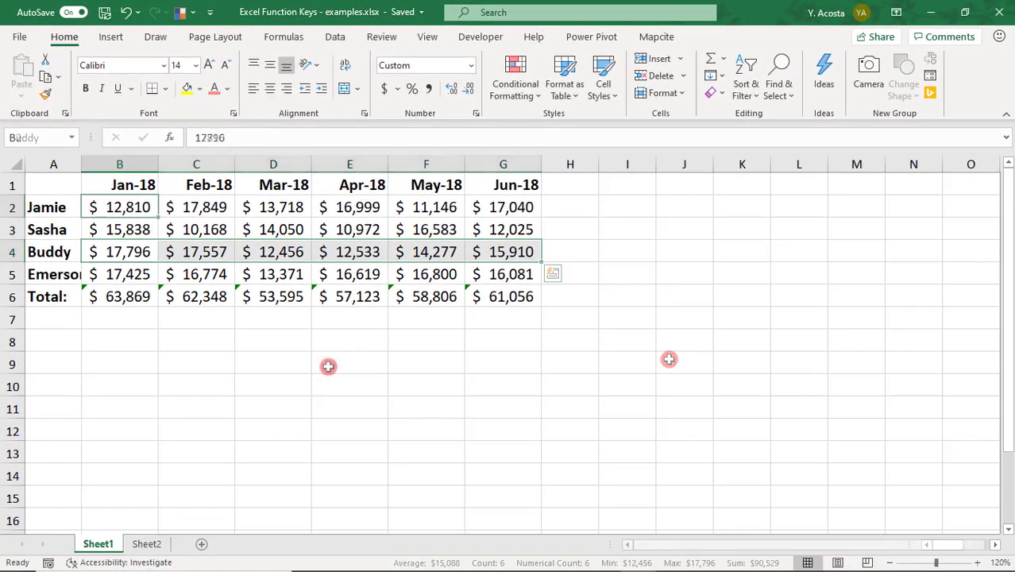
Split the worksheet window into panes at cell E4.
{"action": "key", "text": "F6"}
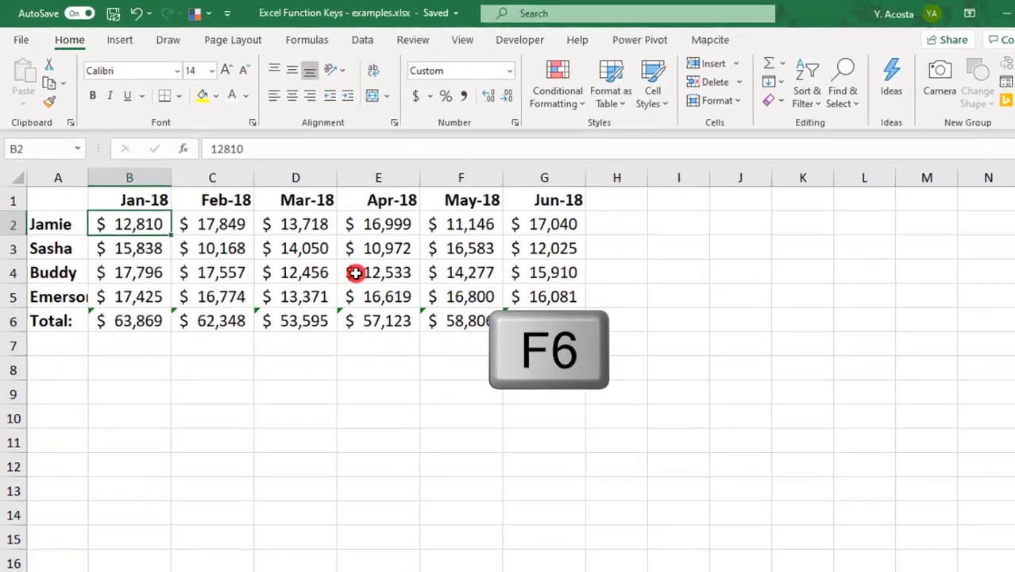
{"action": "left_click", "coordinate": [354, 272]}
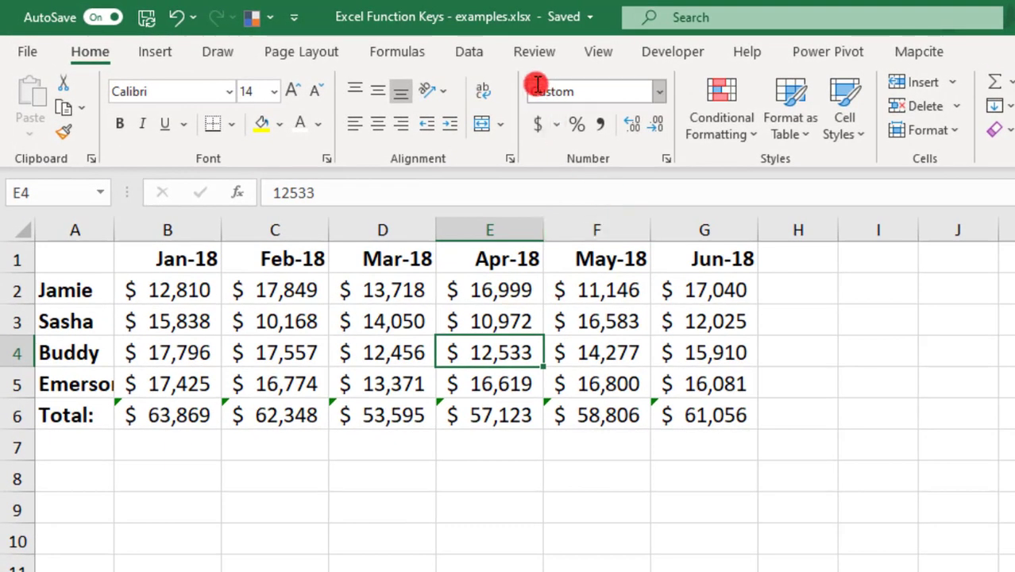
{"action": "left_click", "coordinate": [588, 54]}
{"action": "left_click", "coordinate": [750, 86]}
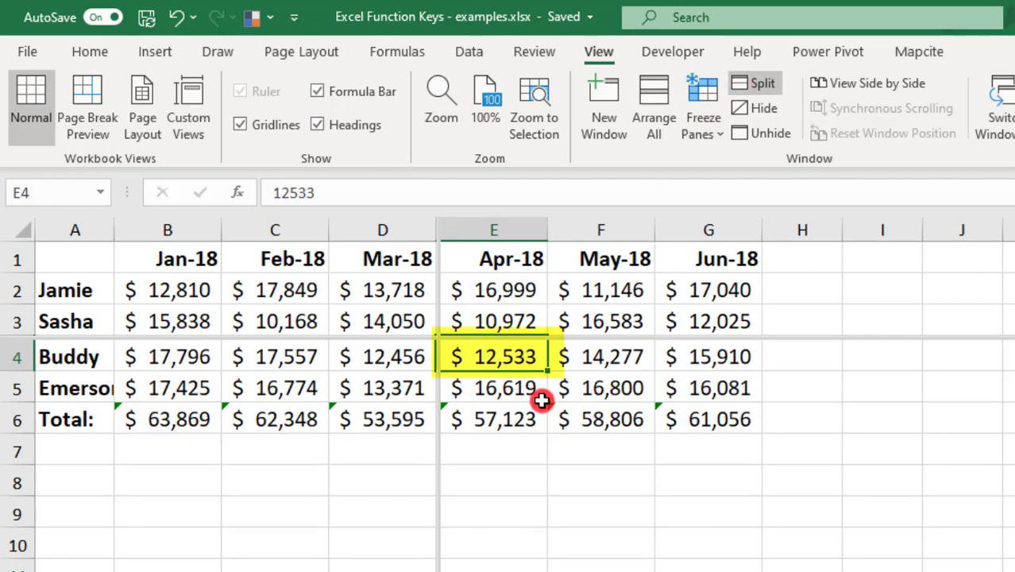
Cycle the focus through the split panes, from cell E4 to A4 and on to A1.
{"action": "key", "text": "F6"}
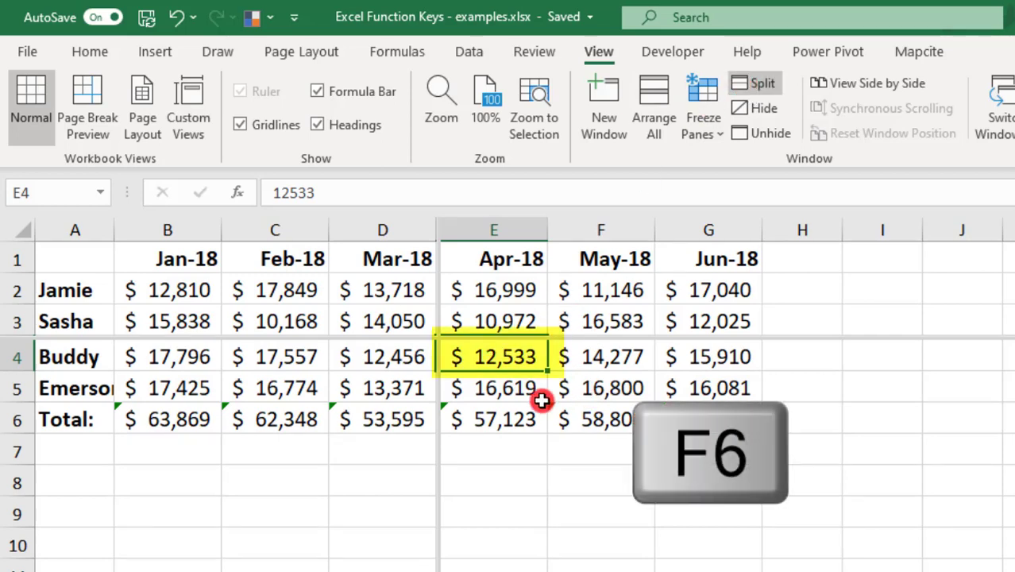
{"action": "key", "text": "F6"}
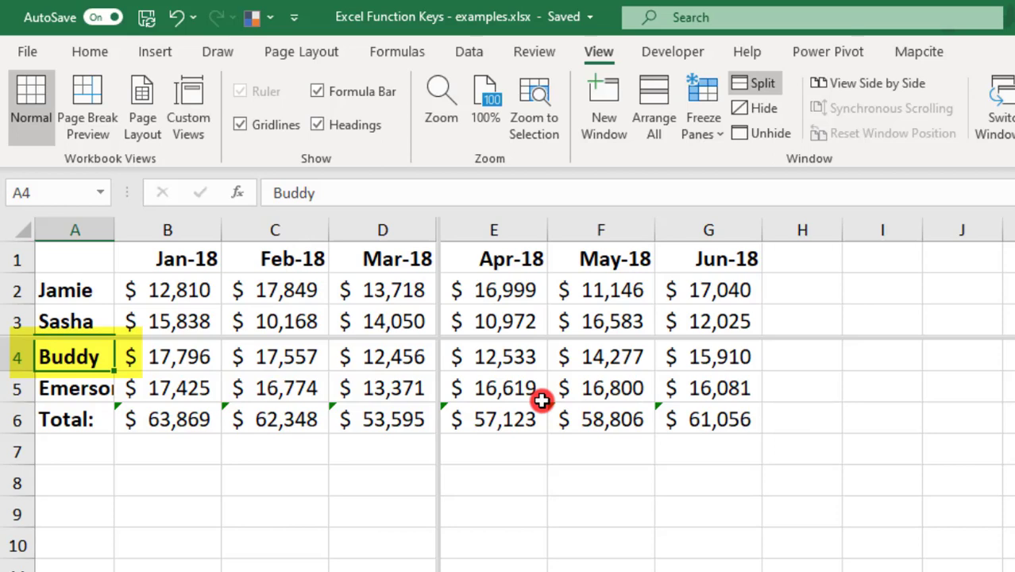
{"action": "key", "text": "F6"}
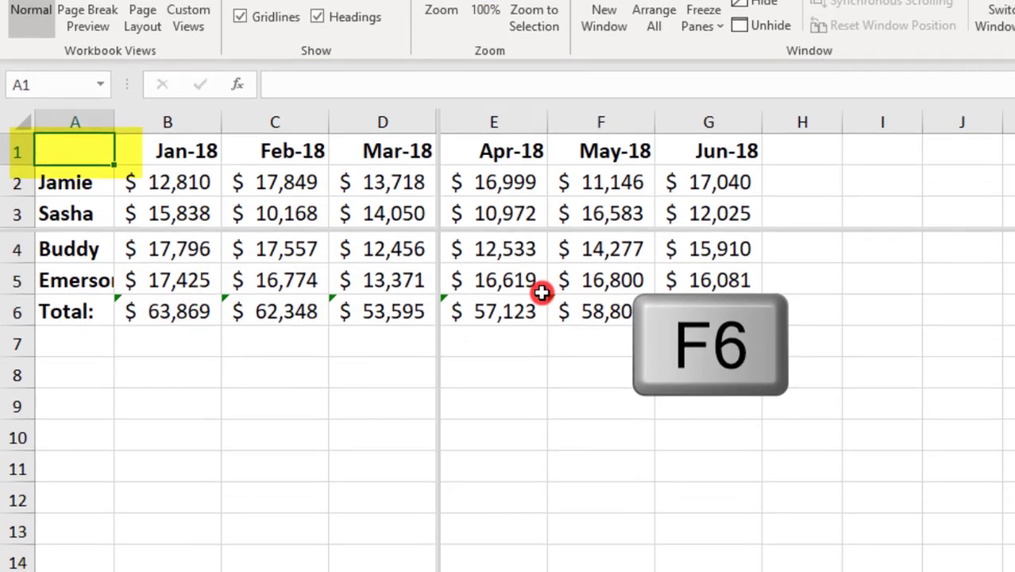
Move the focus to the sheet tabs, switch to Sheet2 and return to Sheet1.
{"action": "key", "text": "F6"}
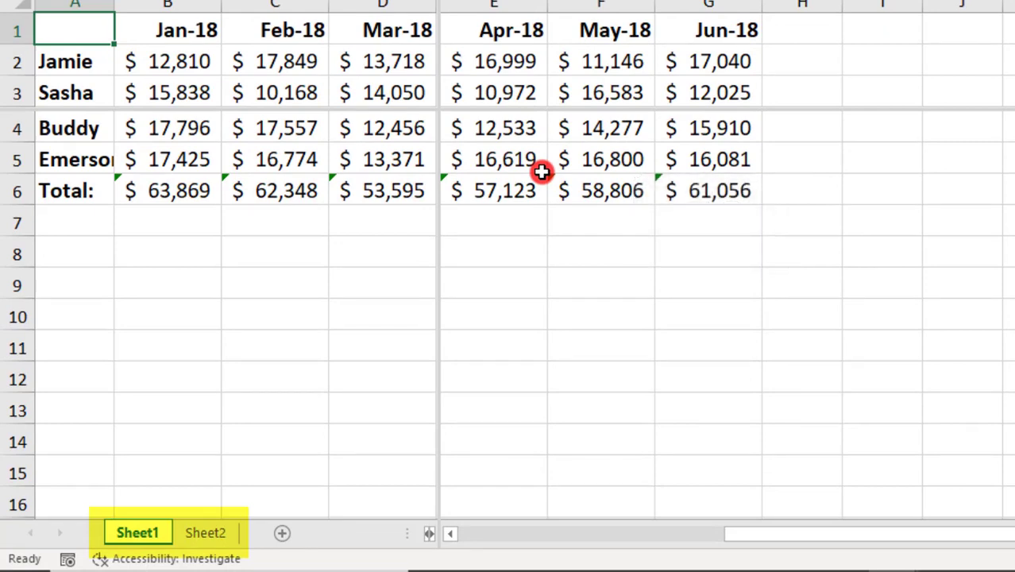
{"action": "key", "text": "Right"}
{"action": "key", "text": "Return"}
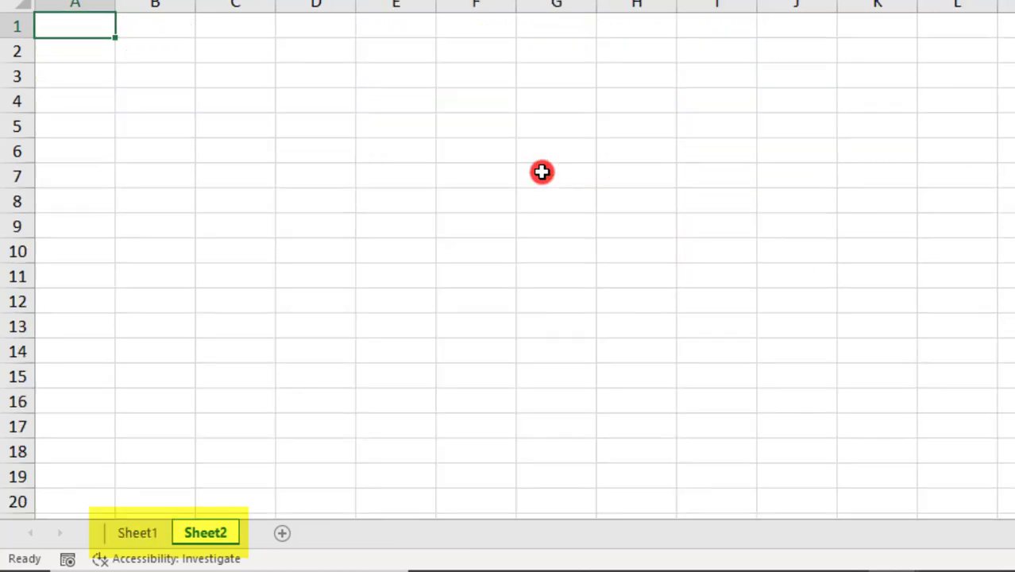
{"action": "key", "text": "Left"}
{"action": "key", "text": "Return"}
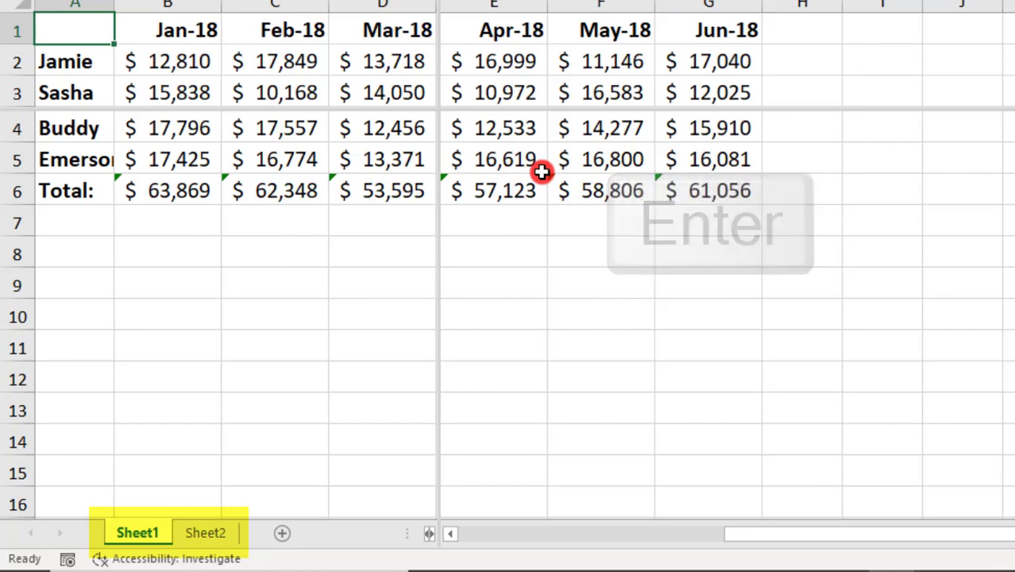
Zoom the worksheet in to 130% and back to 120%, and shift the focus to the ribbon's key tips.
{"action": "key", "text": "F6"}
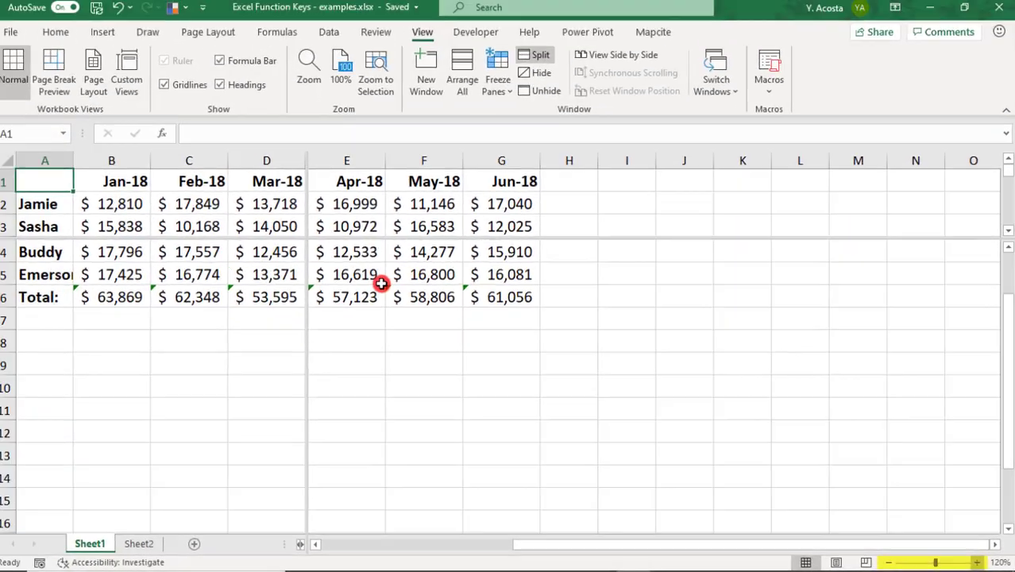
{"action": "key", "text": "Return"}
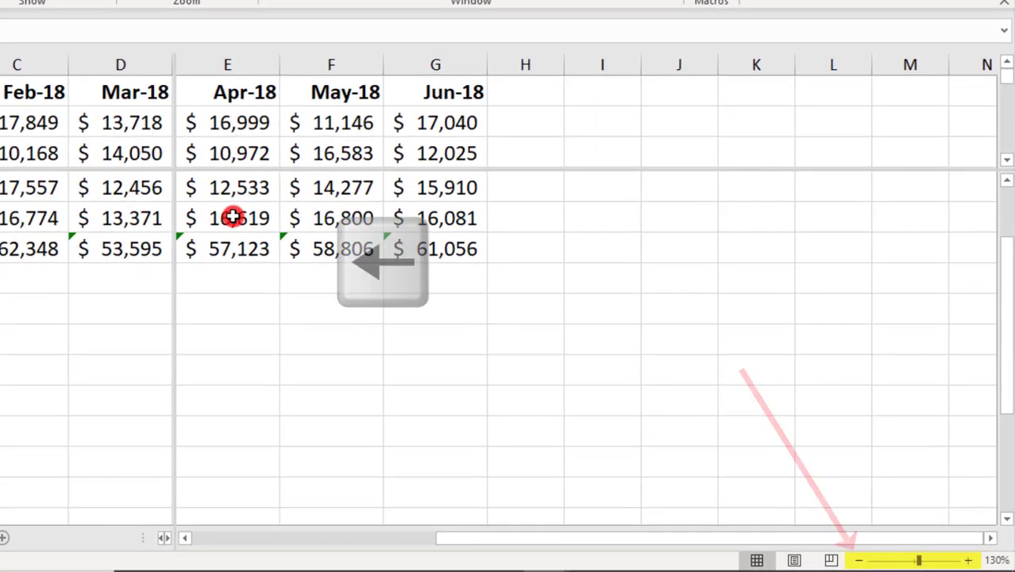
{"action": "key", "text": "Left"}
{"action": "key", "text": "Return"}
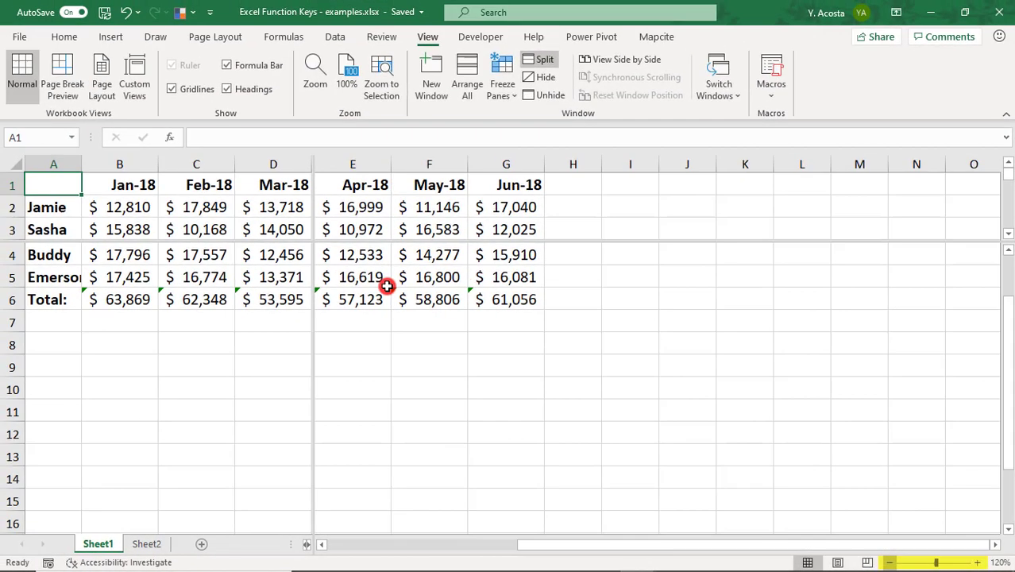
{"action": "key", "text": "F6"}
{"action": "key", "text": "F6"}
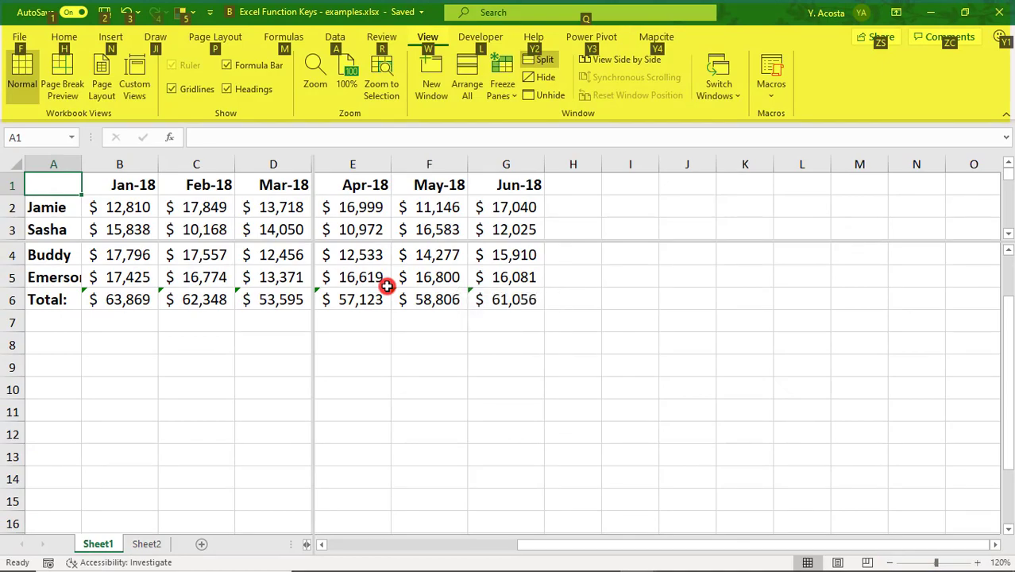
Run a spell check on Sheet1 and dismiss the completion message.
{"action": "key", "text": "F7"}
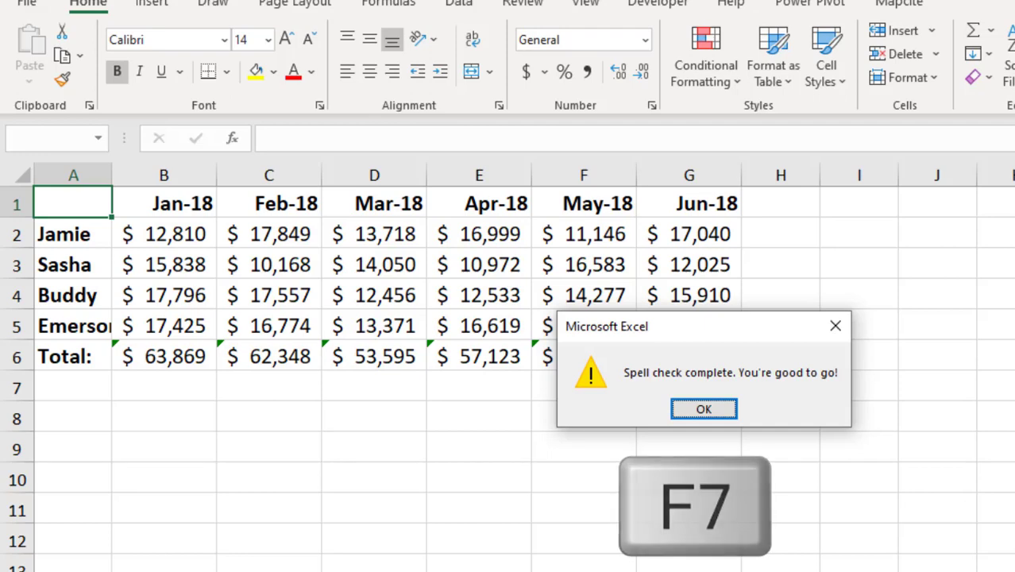
{"action": "key", "text": "Return"}
Extend the selection from cell A1 across to column E and down to row 5 using Extend Selection mode.
{"action": "key", "text": "F8"}
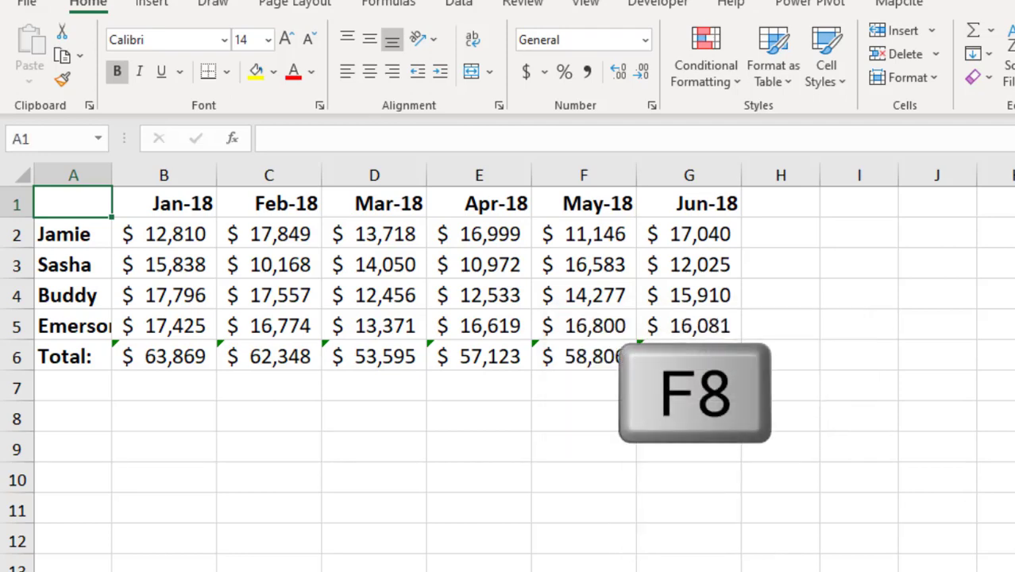
{"action": "key", "text": "Right"}
{"action": "key", "text": "Right"}
{"action": "key", "text": "Right"}
{"action": "key", "text": "Right"}
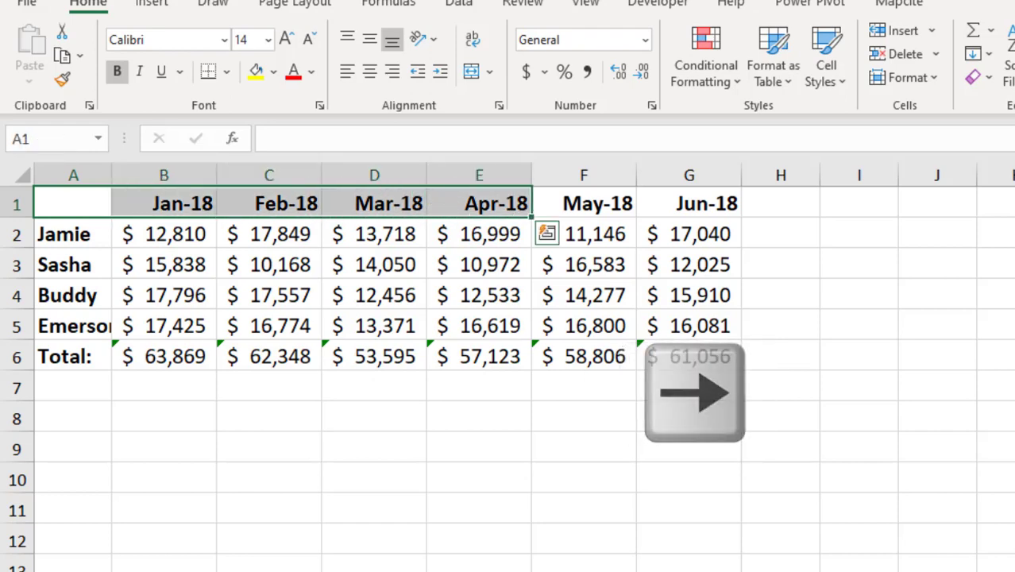
{"action": "key", "text": "Down"}
{"action": "key", "text": "Down"}
{"action": "key", "text": "Down"}
{"action": "key", "text": "Down"}
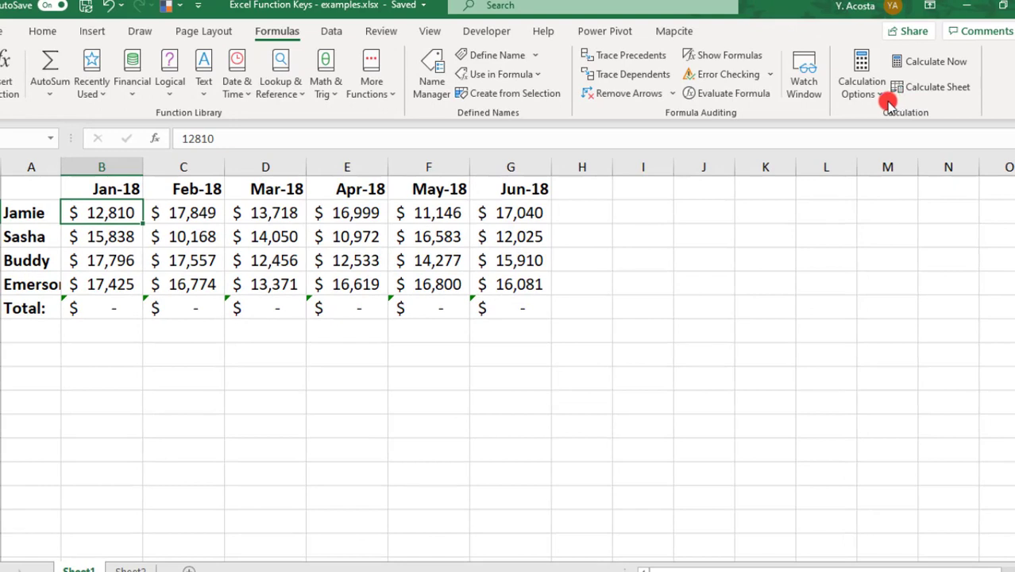
Check the workbook's calculation options, leave them on Manual, and recalculate the monthly totals in row 6 of Sheet1.
{"action": "left_click", "coordinate": [887, 104]}
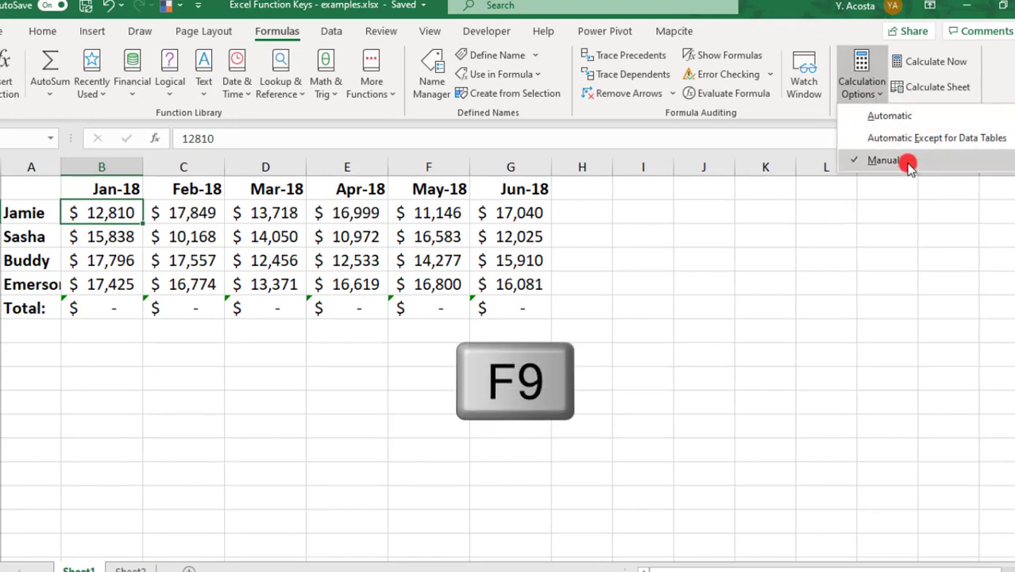
{"action": "key", "text": "Escape"}
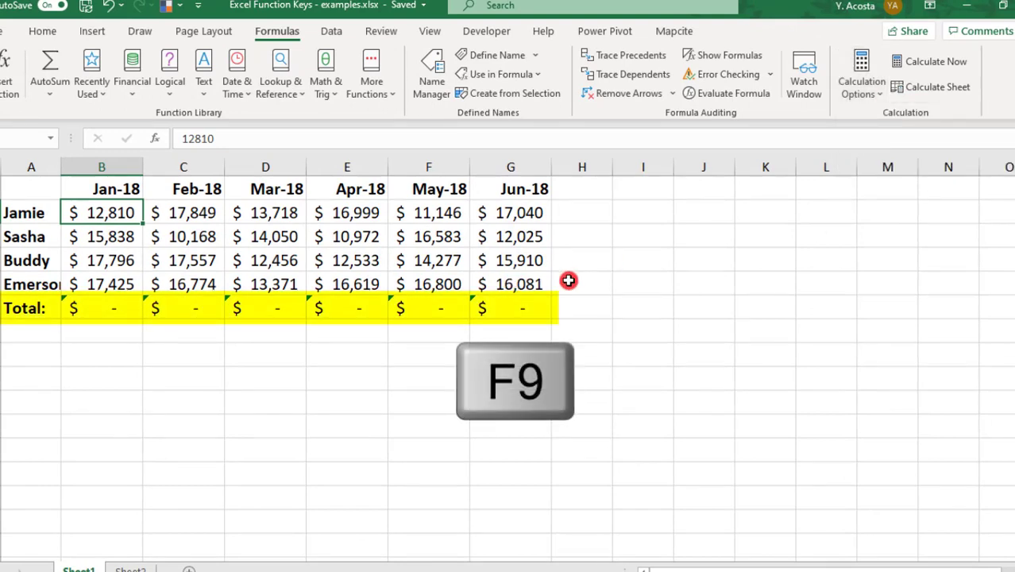
{"action": "key", "text": "F9"}
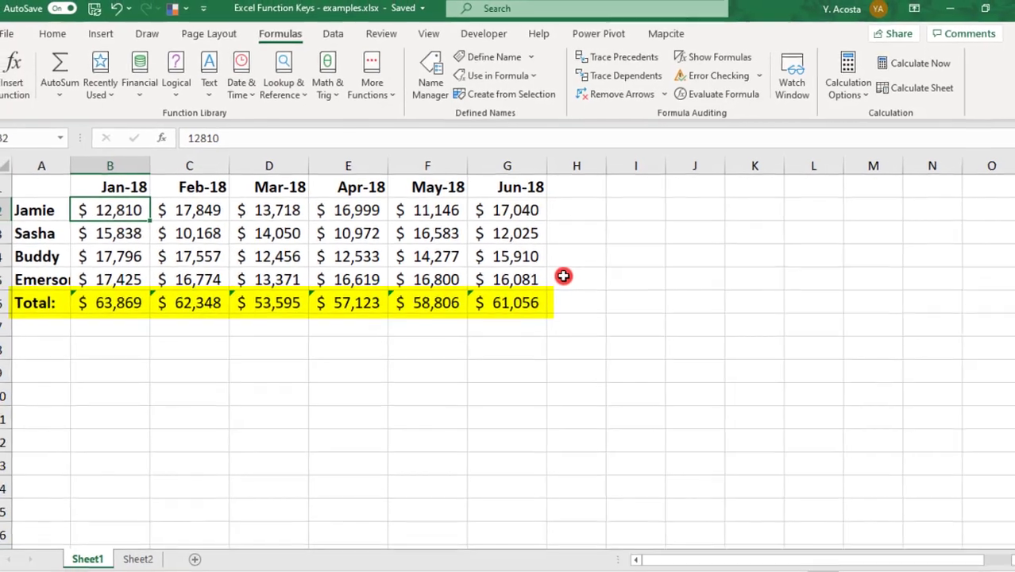
Show the ribbon's key tips and use them to reach the Home commands and the Conditional Formatting choices.
{"action": "key", "text": "F10"}
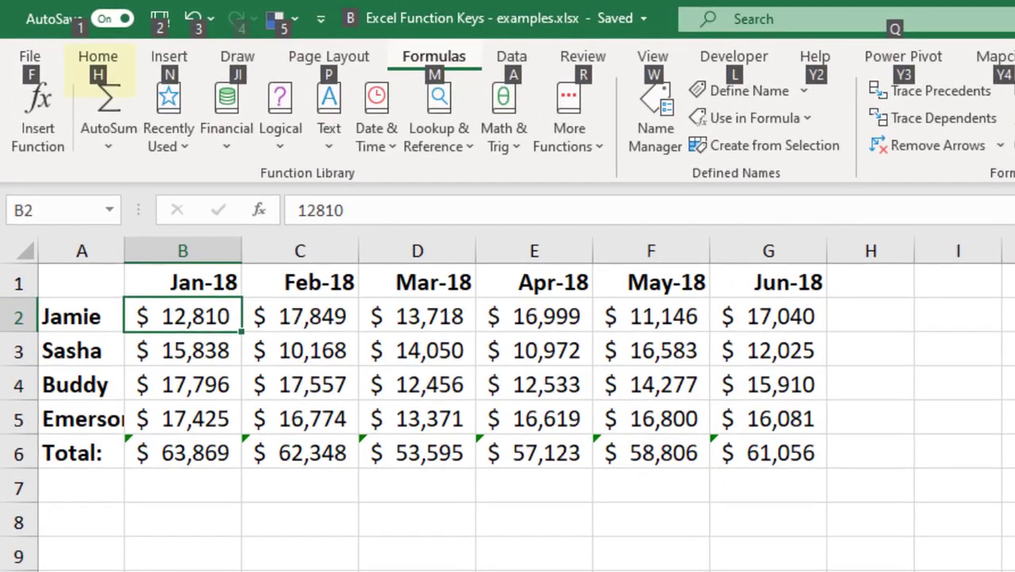
{"action": "key", "text": "h"}
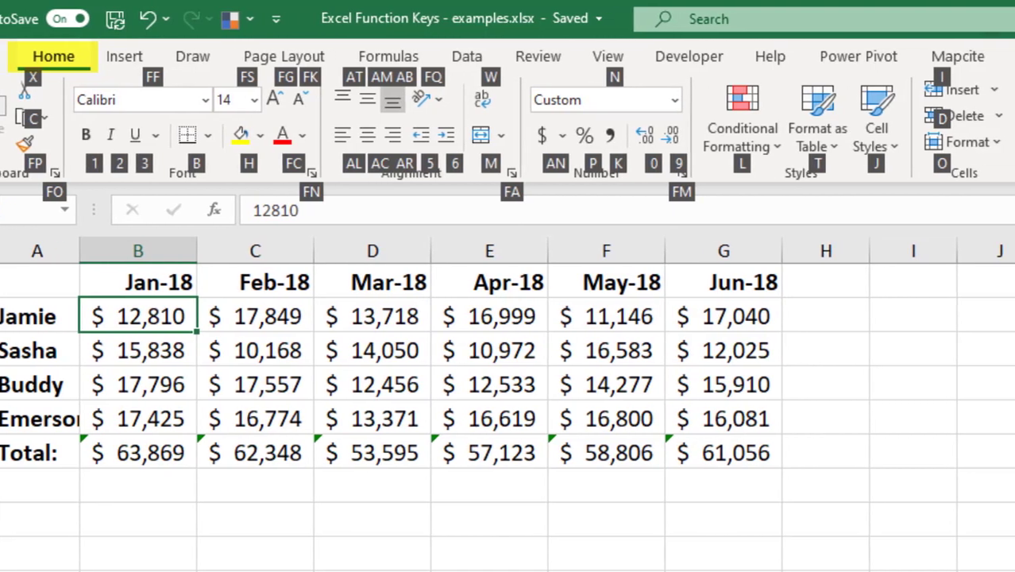
{"action": "key", "text": "l"}
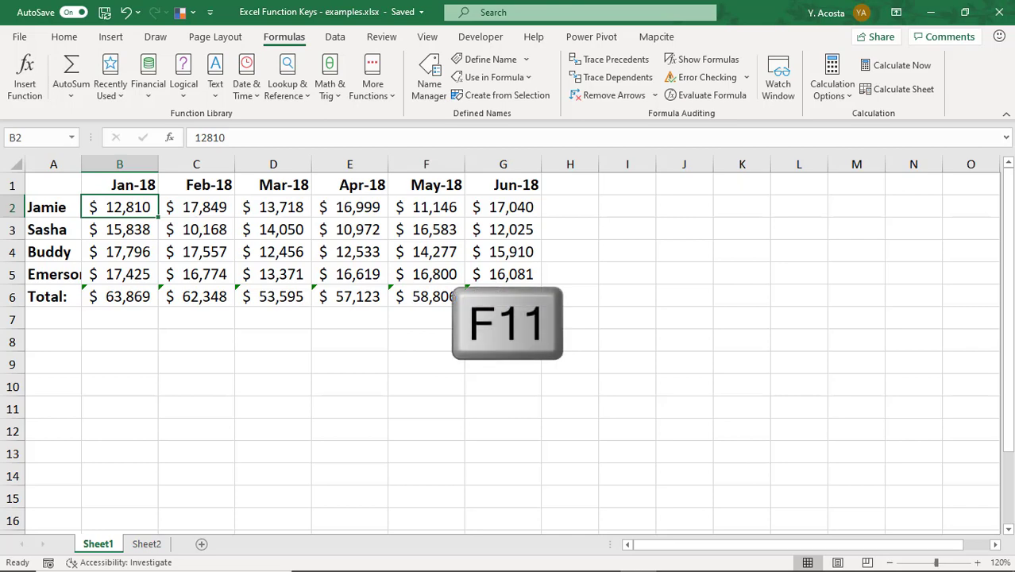
Create a column chart of the monthly sales data on a separate chart sheet and open the Save As dialog.
{"action": "key", "text": "F11"}
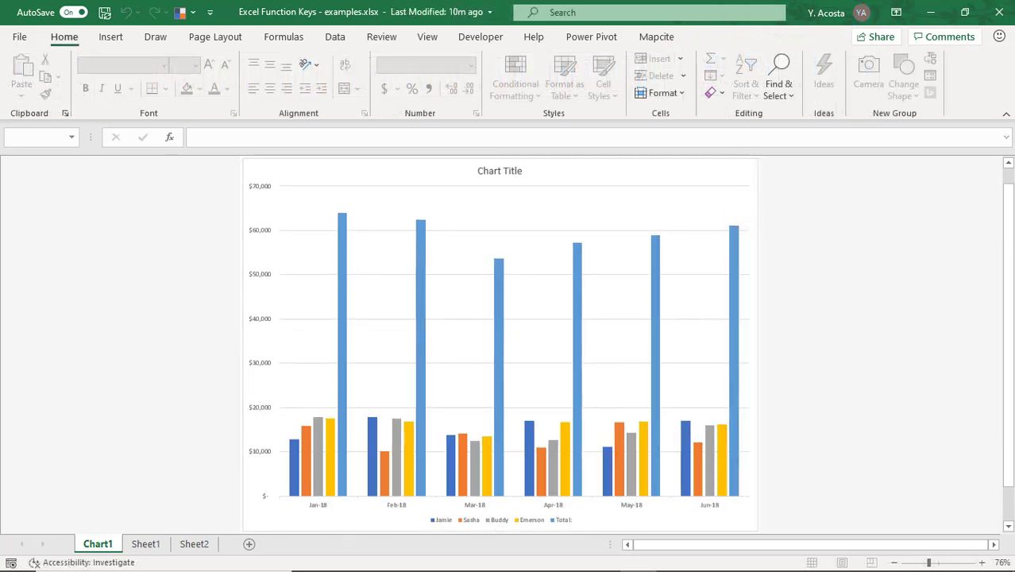
{"action": "key", "text": "F12"}
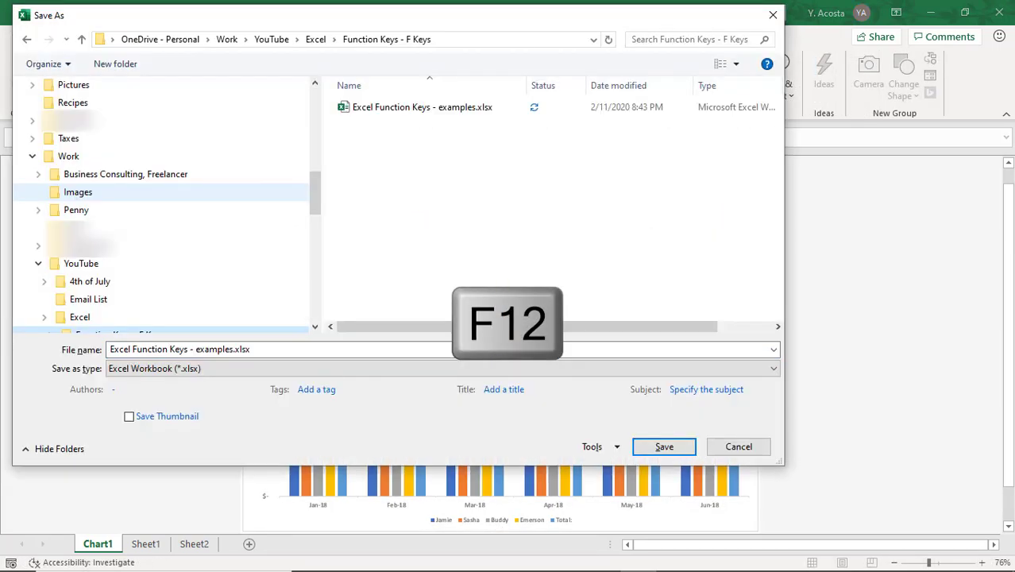